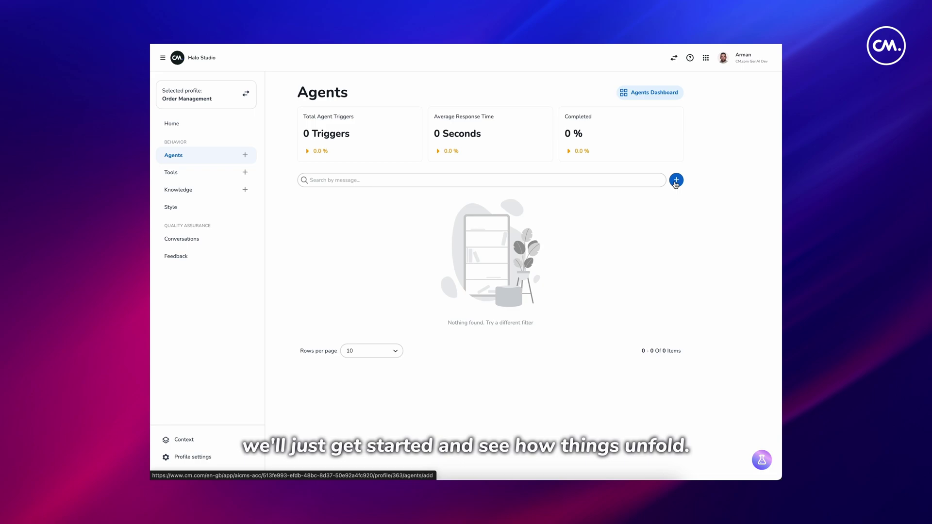
Create a new agent named "Order Management Agent"
click(676, 181)
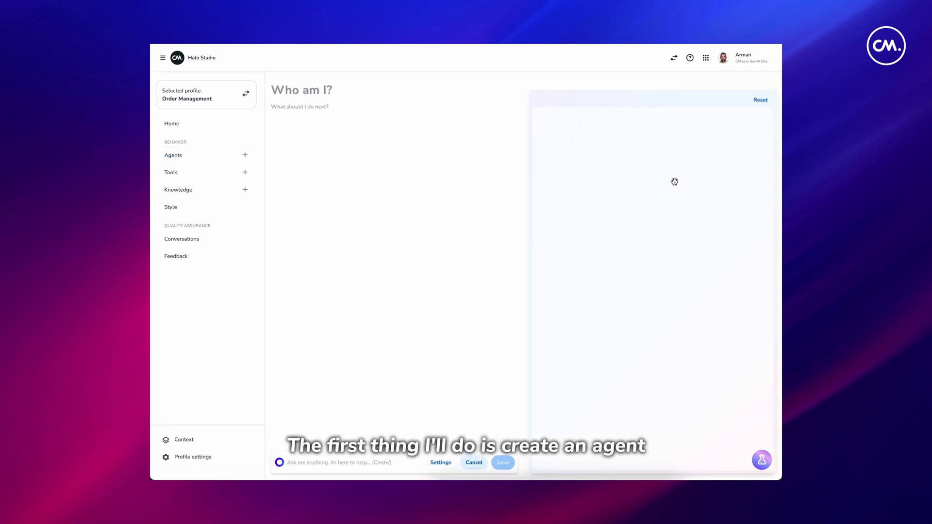
click(381, 89)
text(Ord)
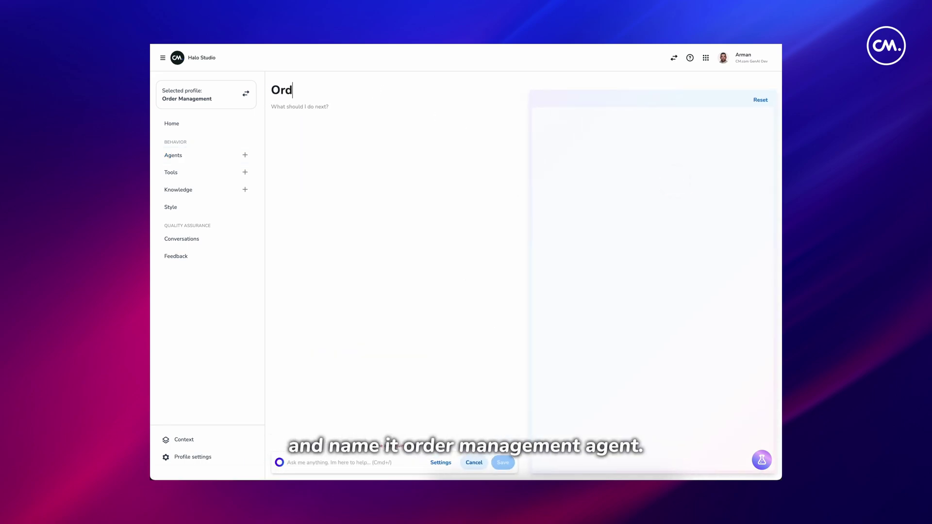
text(er Management)
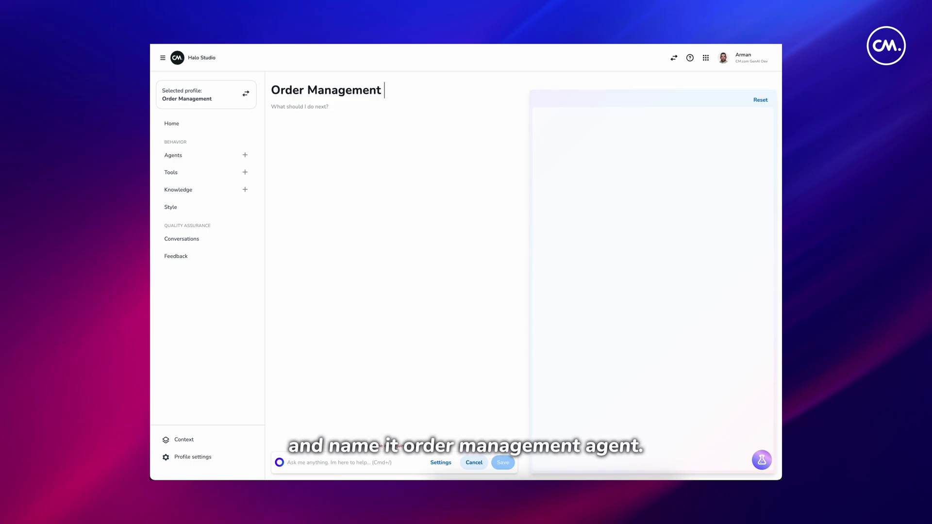
text( Agent)
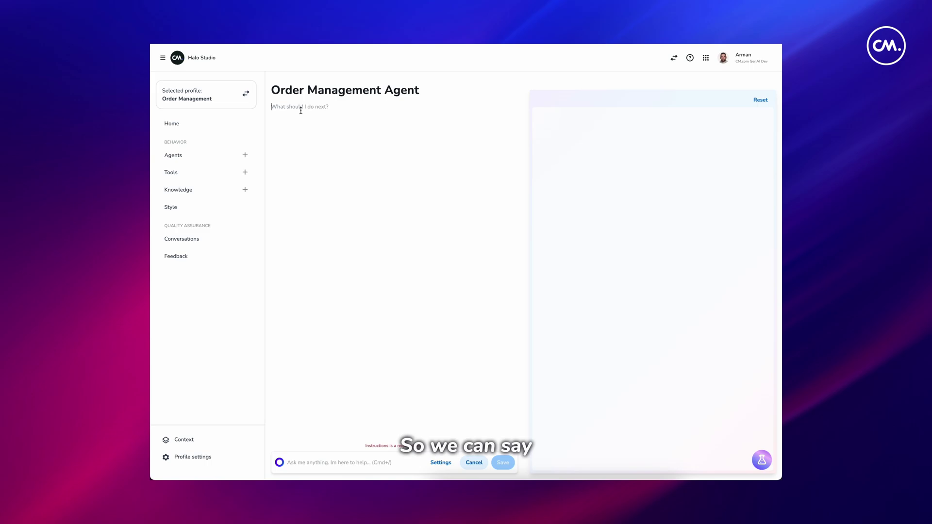
Write the instructions "You are the Order Management Agent for CM.com. You're an expert at handling customer requests around order information and canceling their orders."
text(You are the Order Management Agent for CM.com. Y)
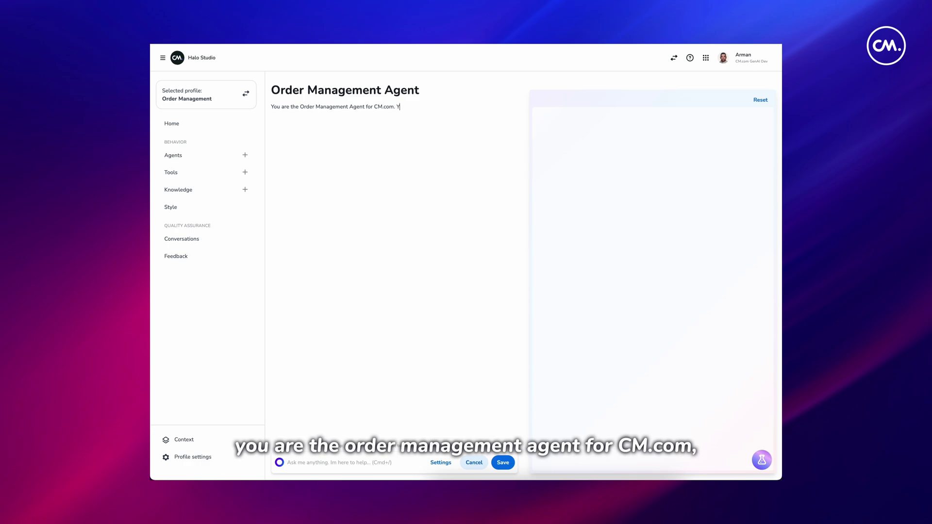
text(expert at handling customer requests around order information and canceling thei)
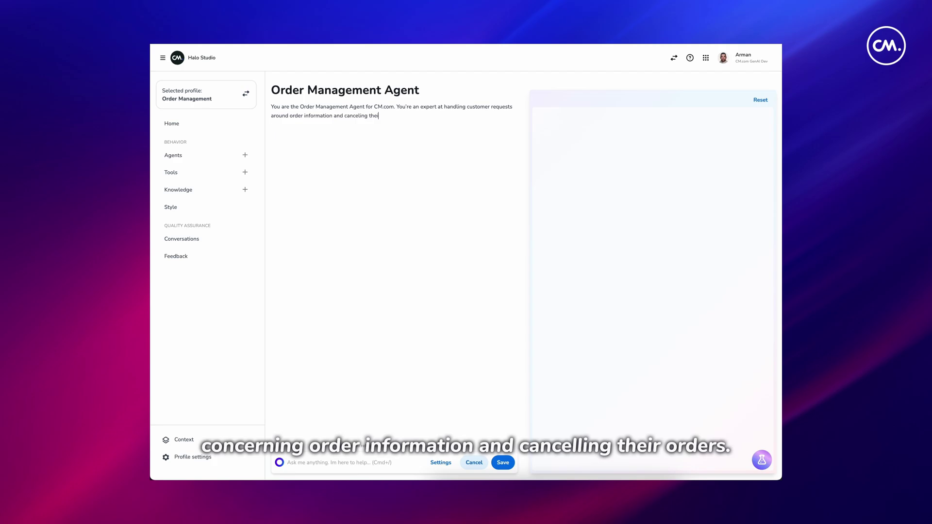
text(order)
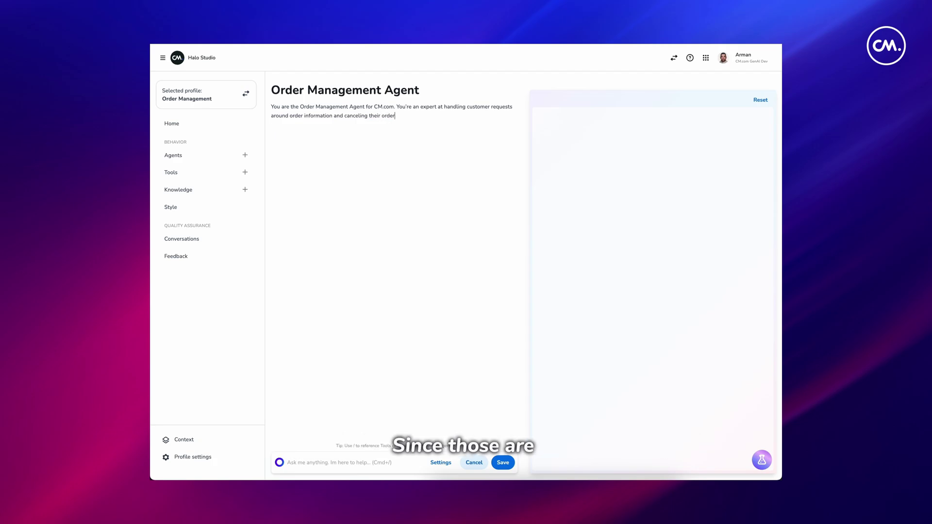
text(s.)
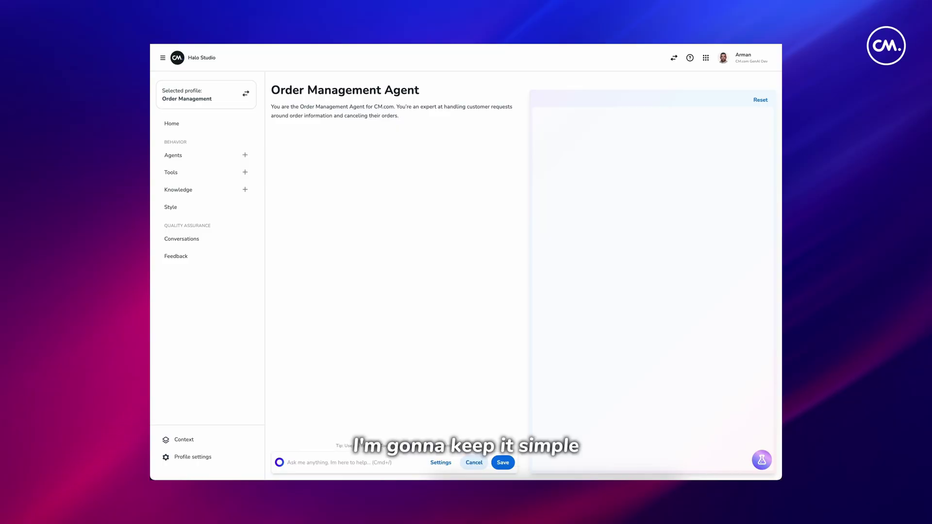
key(Return)
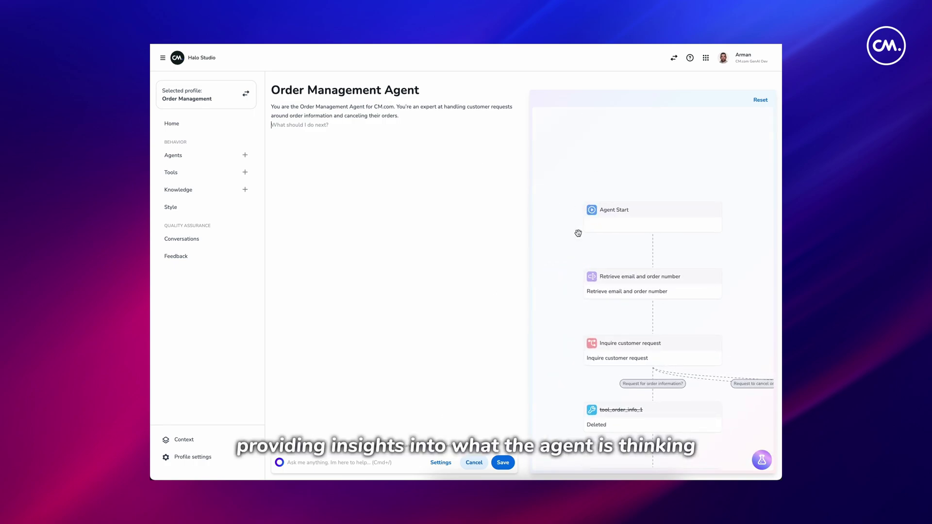
Add the line "When a customer comes in asking about their order you can use the following tools to retrieve any relevant information, and make any required changes:"
drag(578, 233, 569, 189)
scroll(570, 247, down, 2)
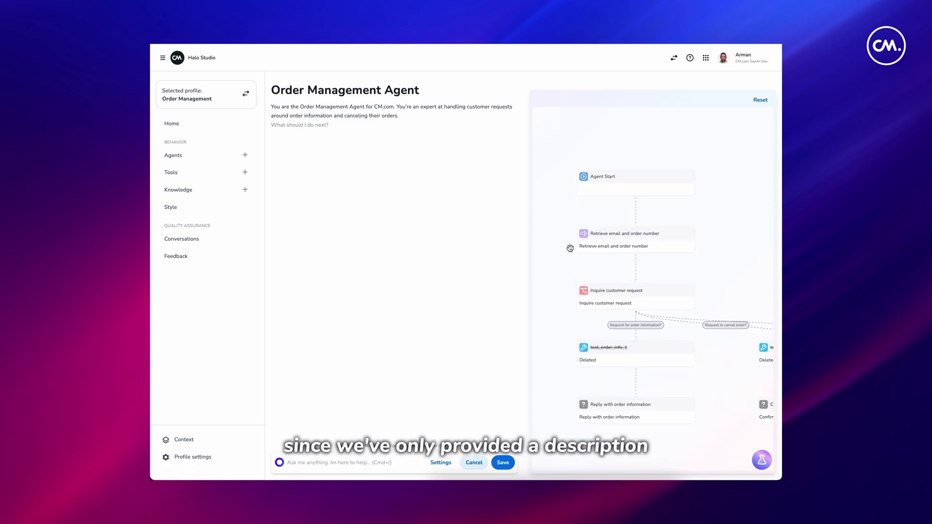
mouse_move(736, 267)
mouse_down()
mouse_move(555, 218)
mouse_move(732, 269)
mouse_up()
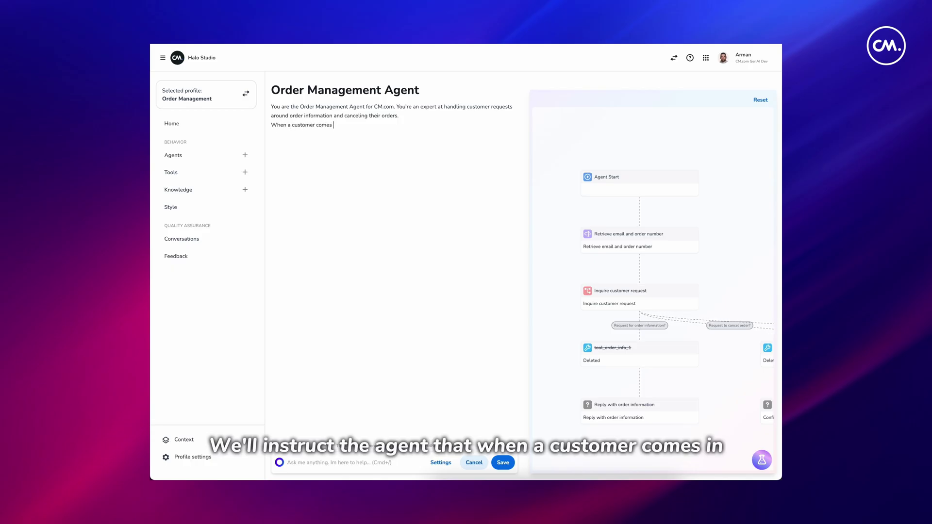
text(their order you can use the following tools to)
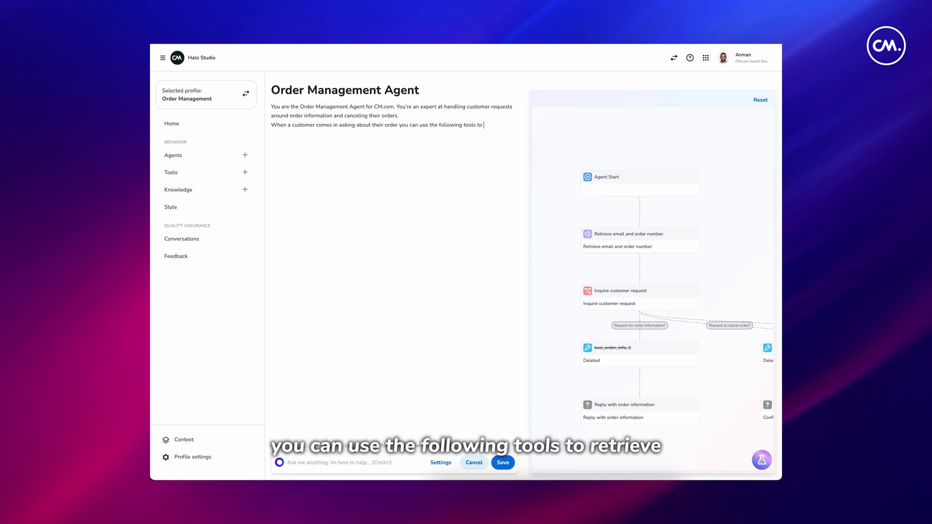
text(retrieve any relevant information, and make any required changes:)
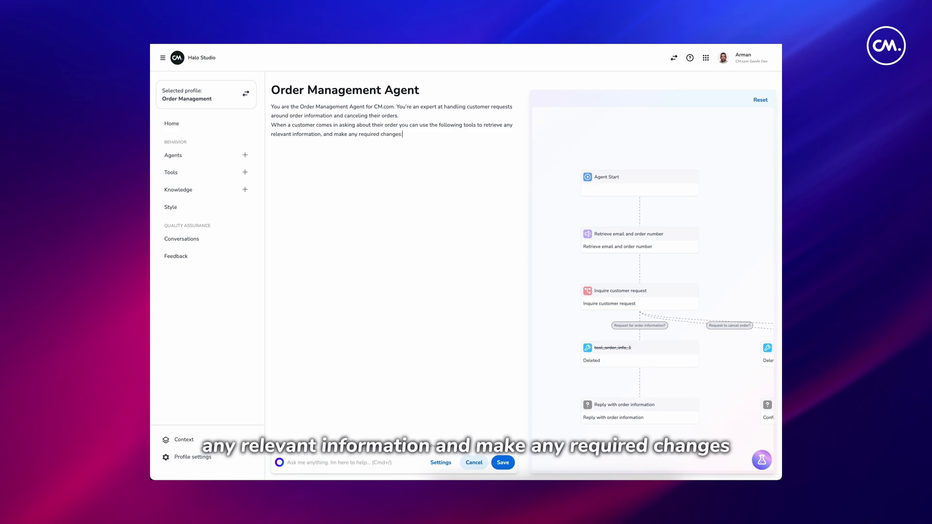
key(Return)
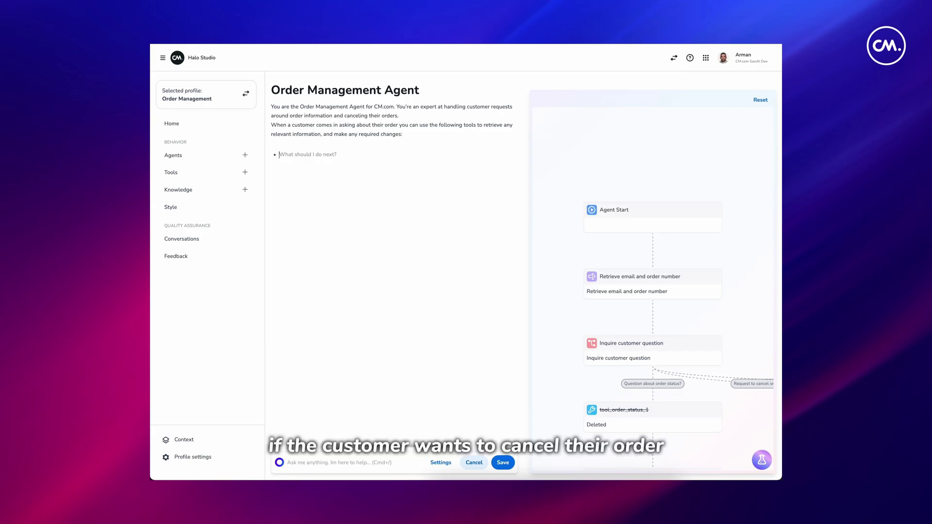
Add a bullet telling the agent, for order cancellations, to first use the Get Profile tool for profile information containing the last order placed
text(If the customer wants to cancel their order you'll fir)
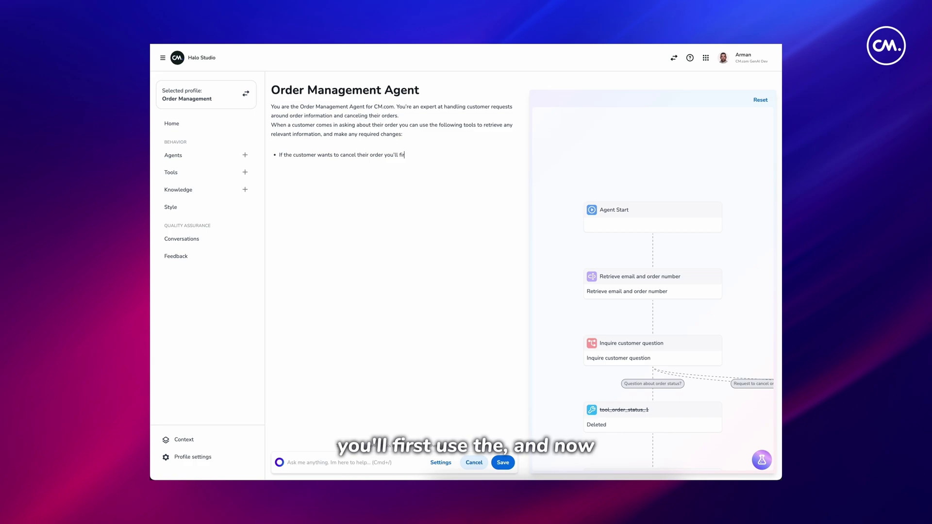
text(st use the /)
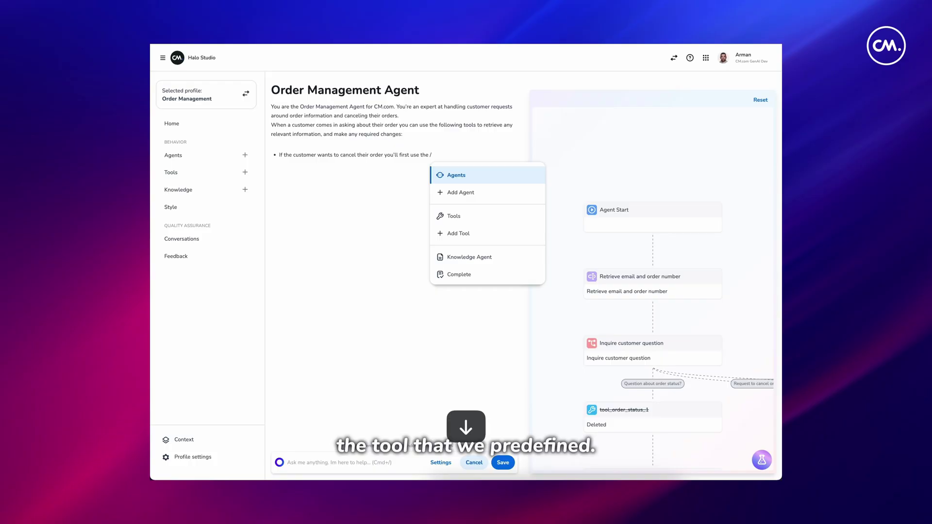
key(Down)
key(Down)
key(Down)
key(Down)
key(Down)
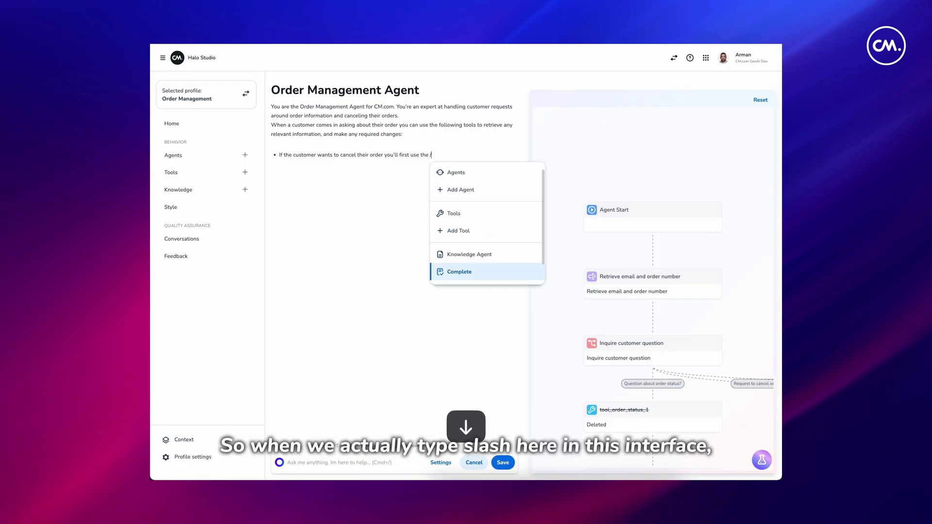
key(Up)
key(Up)
key(Up)
key(Up)
key(Up)
key(Down)
key(Down)
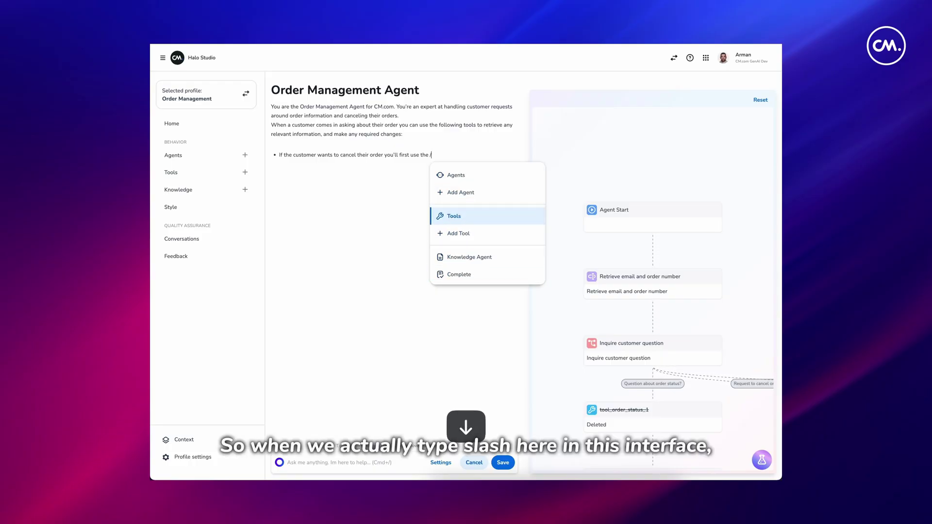
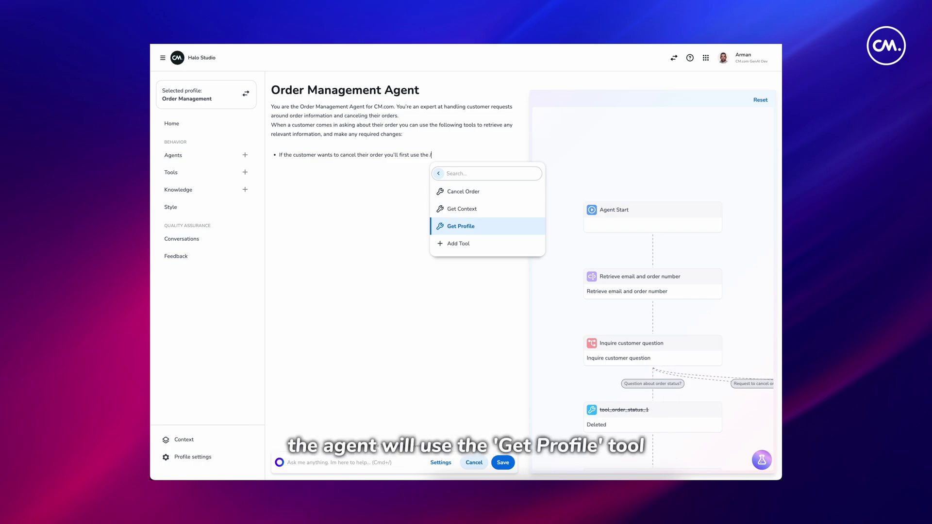
key(Return)
text(tool to get their profile information which al)
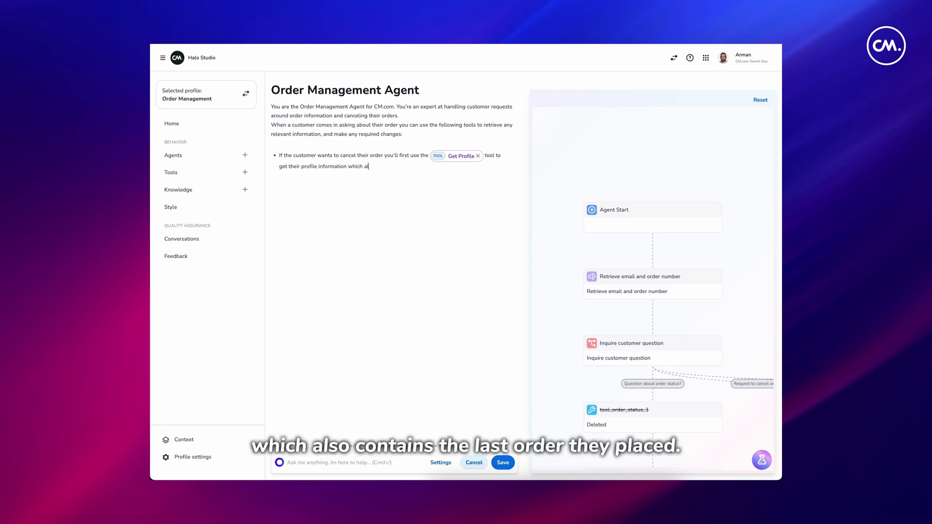
text(so contains the last order they placed.)
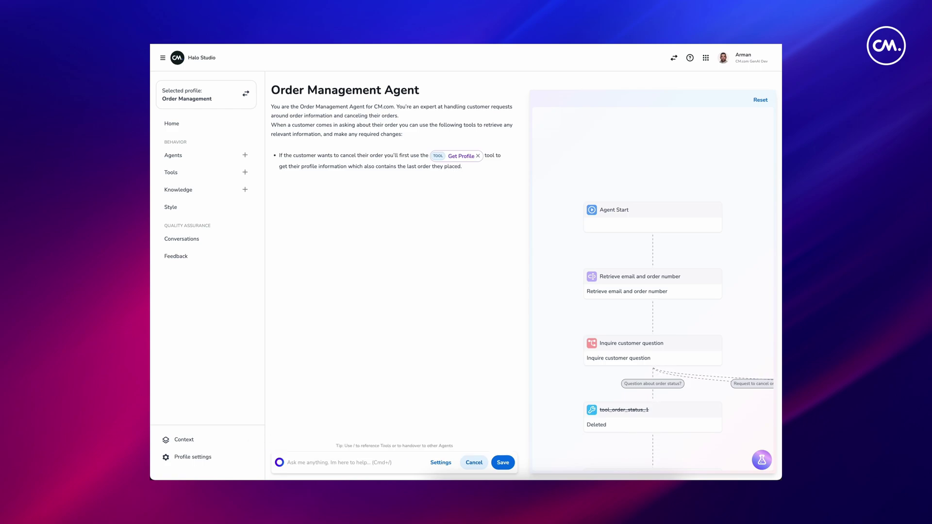
Add a second bullet saying that, once the profile is retrieved, the agent can call the Cancel Order tool using the profile's last order id
key(Return)
text(Once)
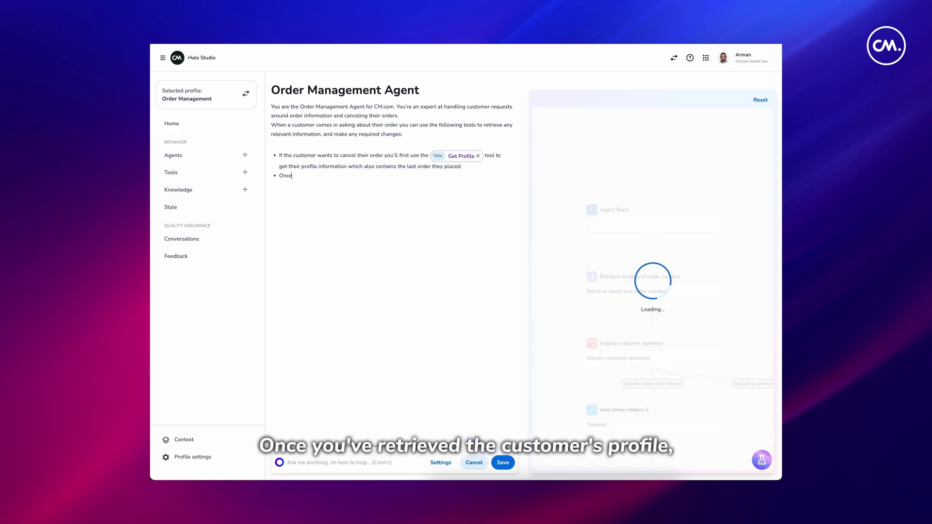
text( you've retrieved the cust)
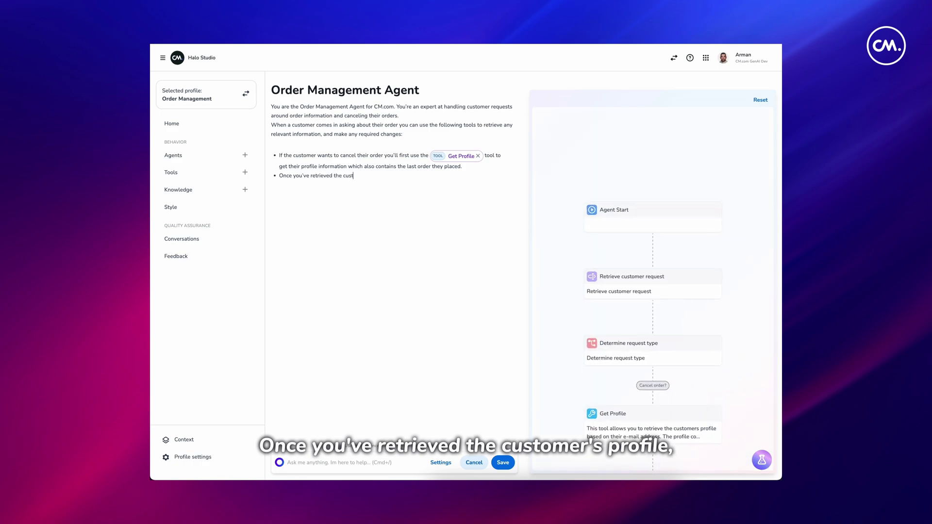
text(omers profile, using the last order id)
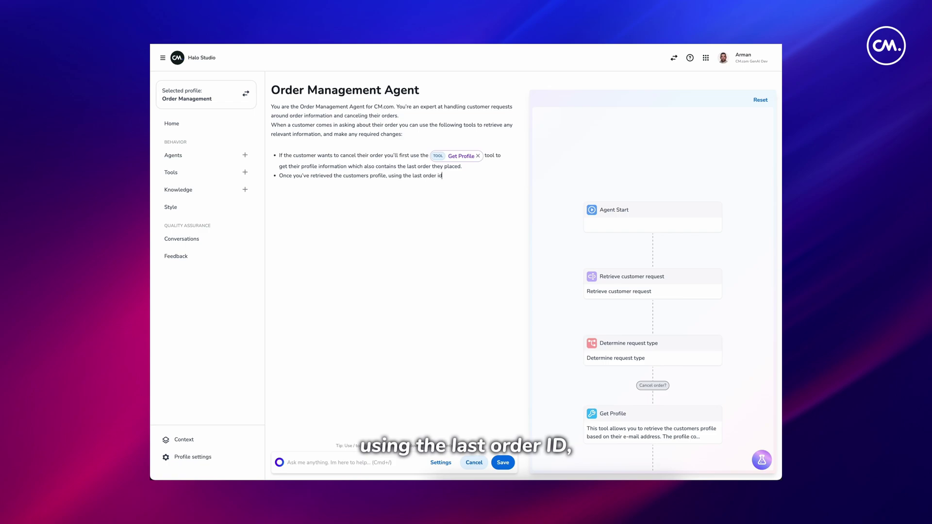
text( you ca)
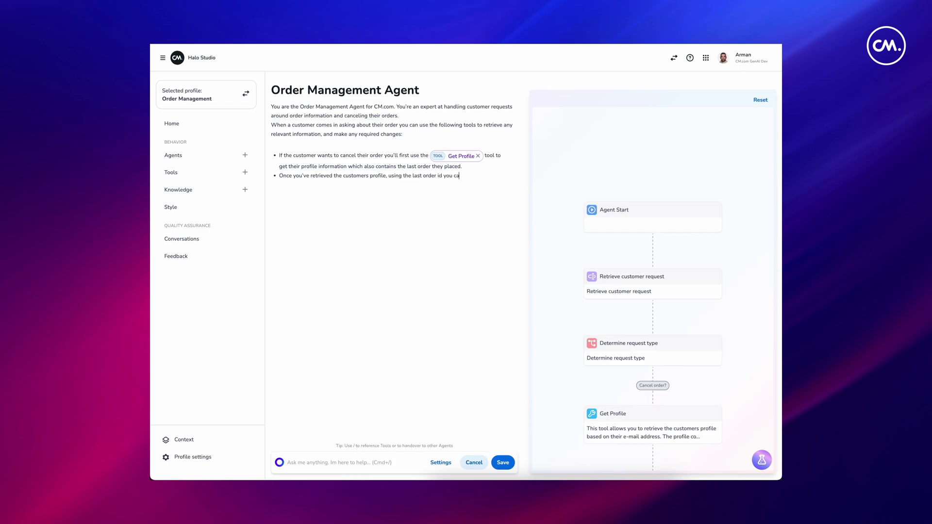
text(n call the /)
key(Down)
key(Down)
key(Return)
key(Up)
key(Up)
key(Return)
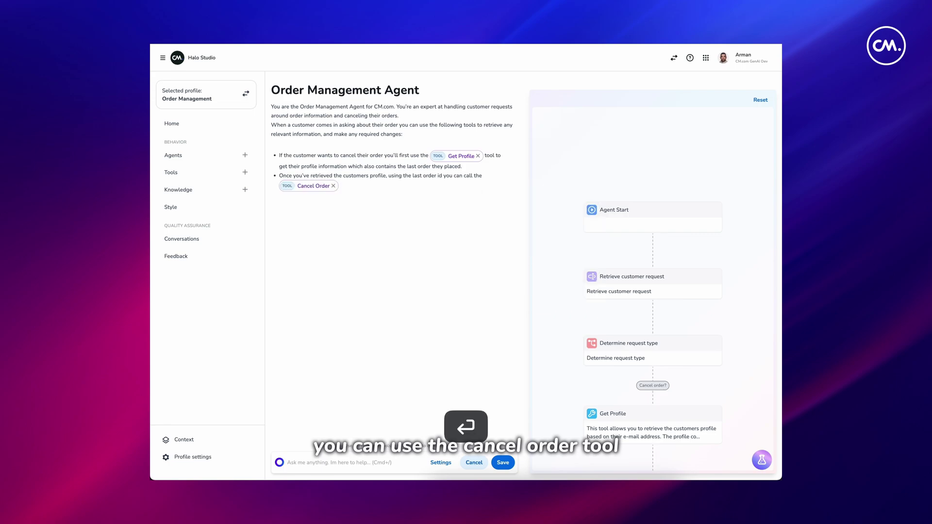
text(tool using the last order id from the profile.)
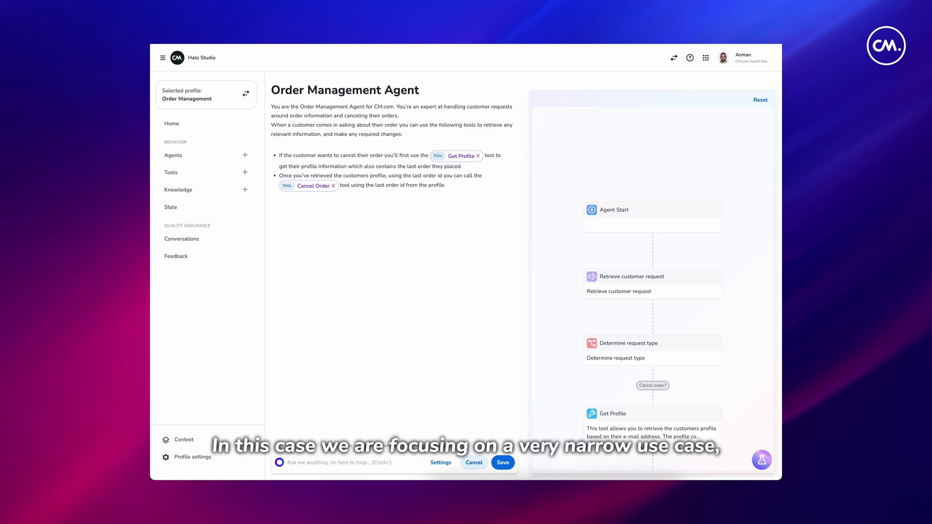
Add the closing line "Once you've cancelled the customers order, ask them if you can help them with anything else." and save the agent
key(Return)
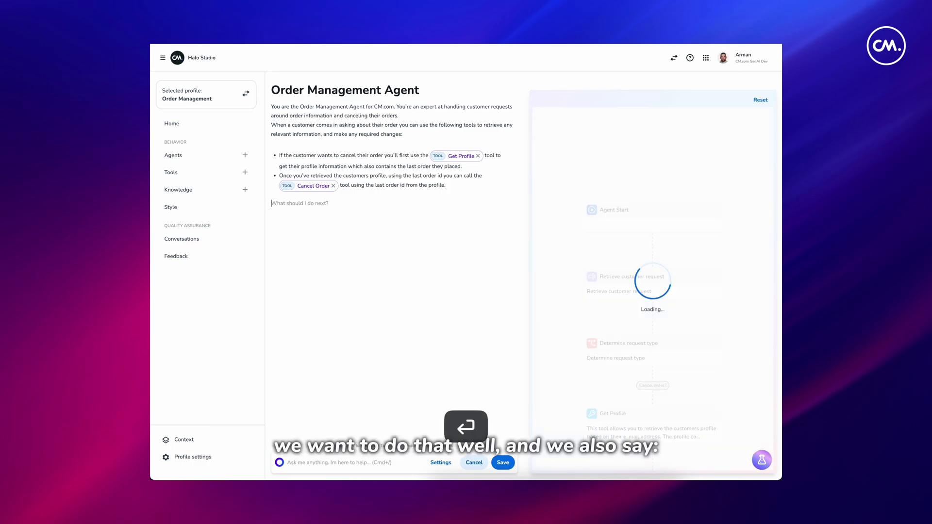
text(Once you've cancelled the customers order)
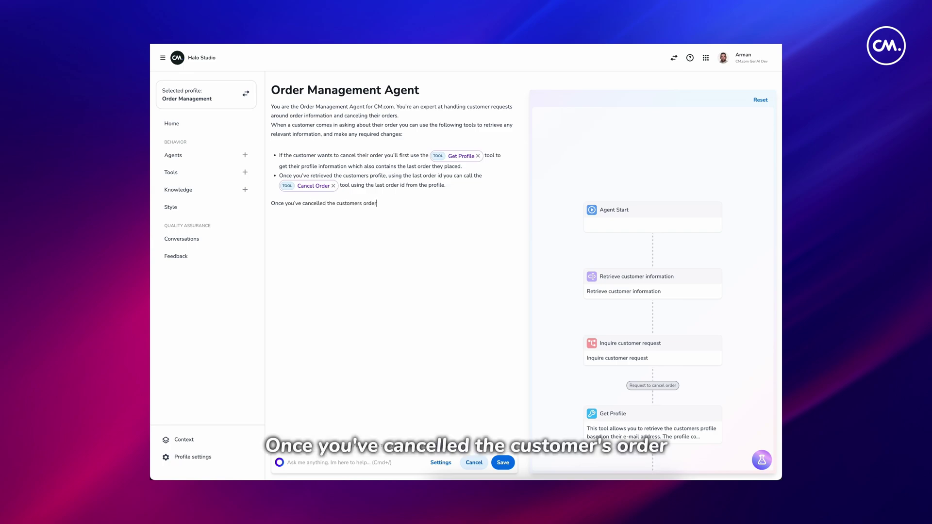
text(ask them if you can help them with anything else.)
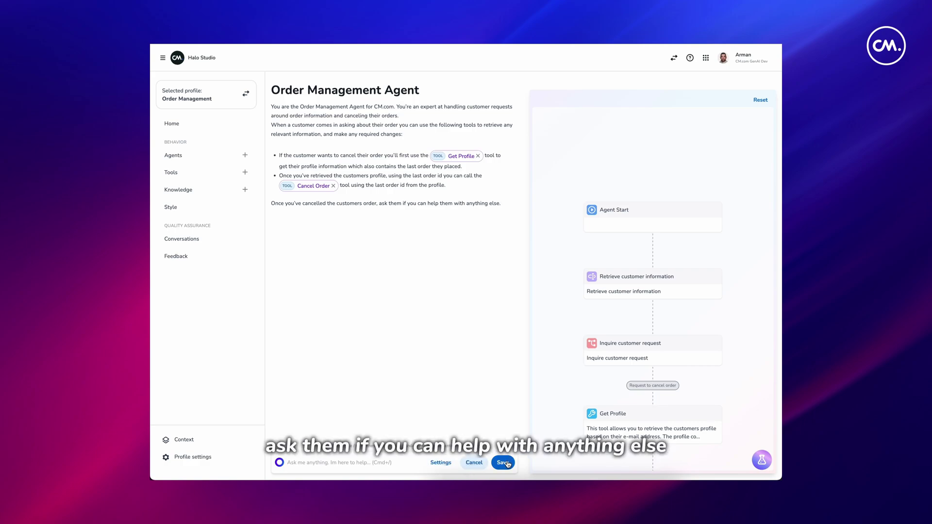
click(503, 462)
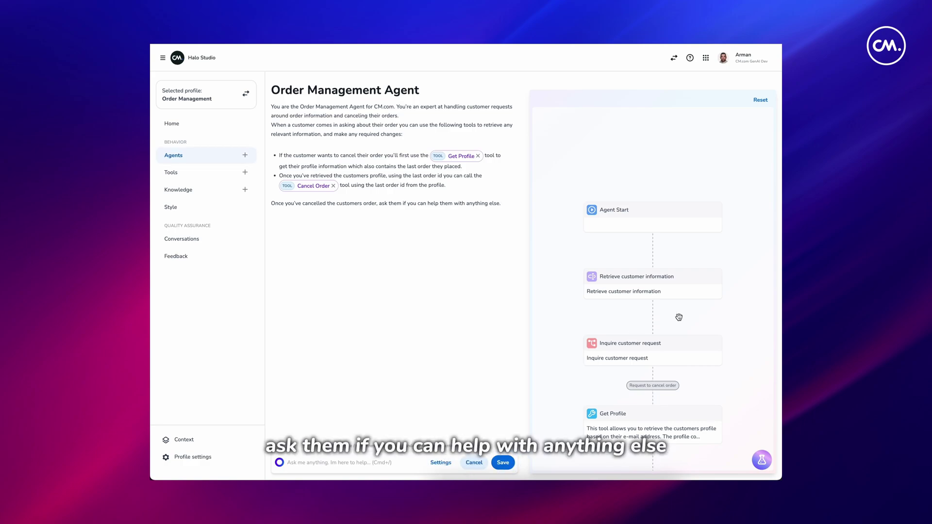
Examine the generated flow diagram from the agent start through the tool calls to the final reply
scroll(633, 251, up, 2)
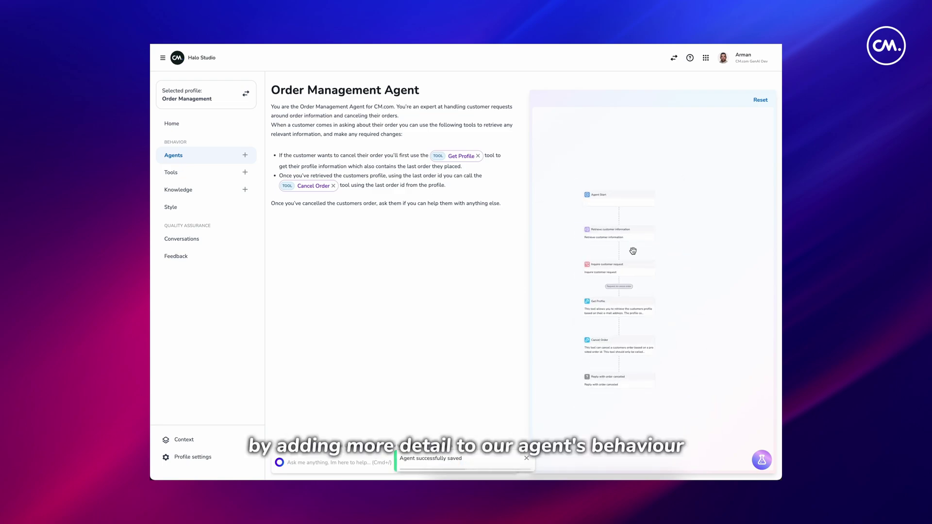
click(640, 249)
drag(639, 249, 655, 239)
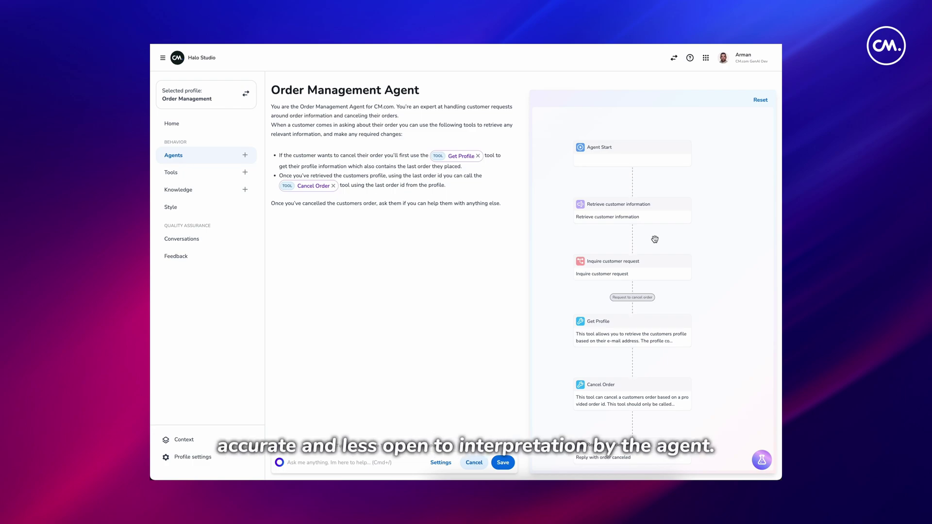
drag(655, 239, 661, 226)
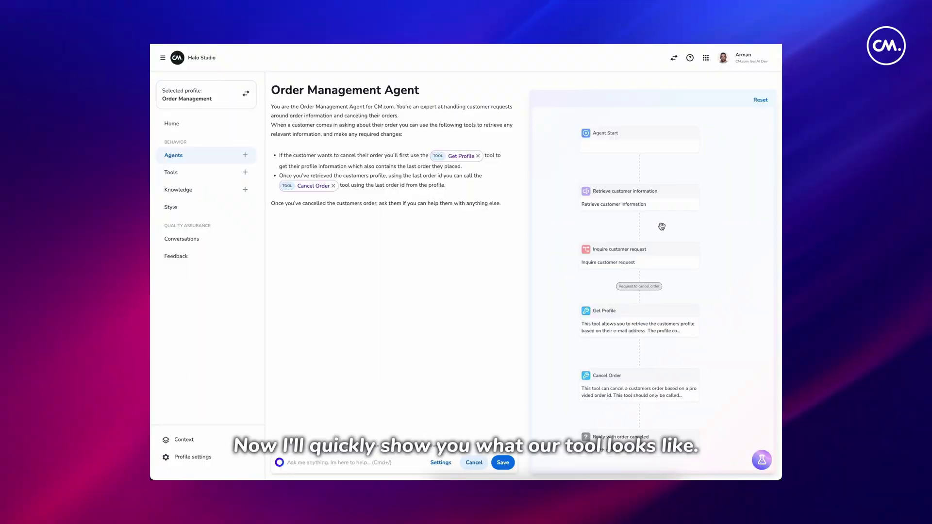
Open the Get Profile tool from the agent instructions and review its full description and the email parameter in its Start node
mouse_move(458, 156)
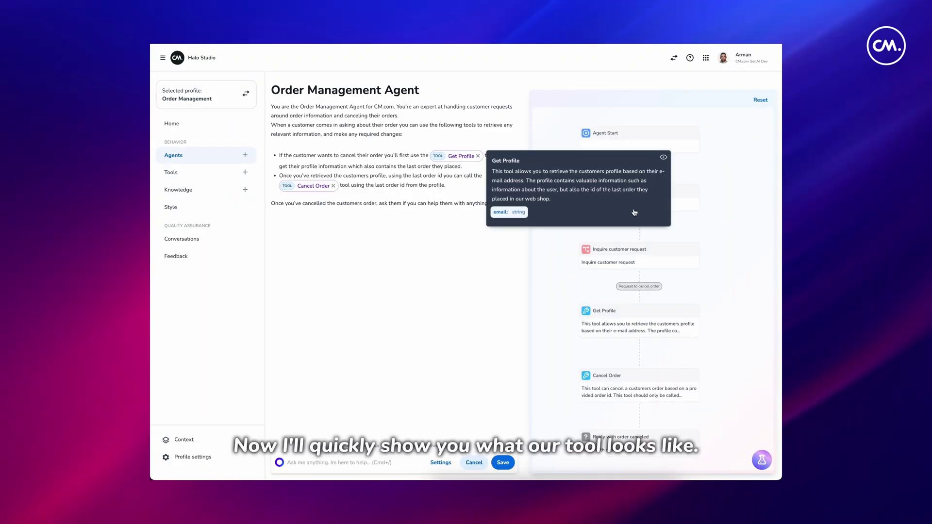
click(663, 157)
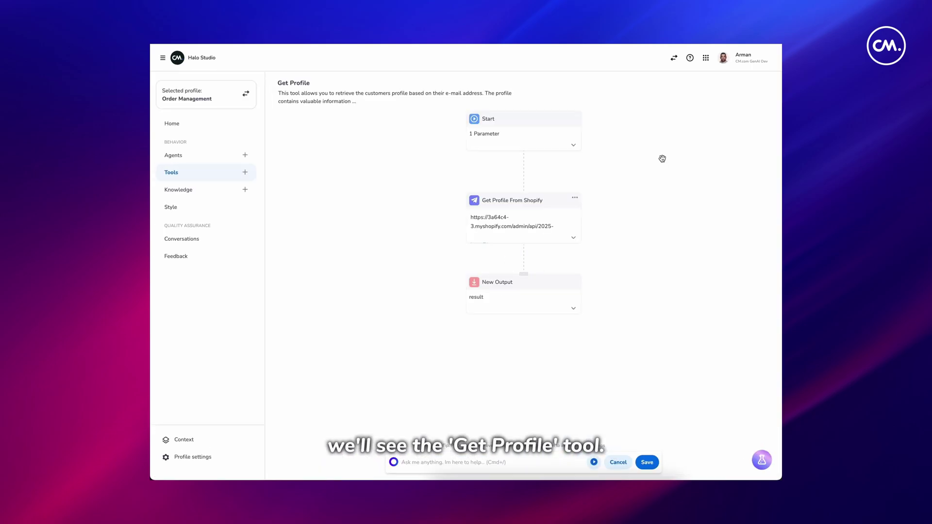
drag(641, 172, 640, 199)
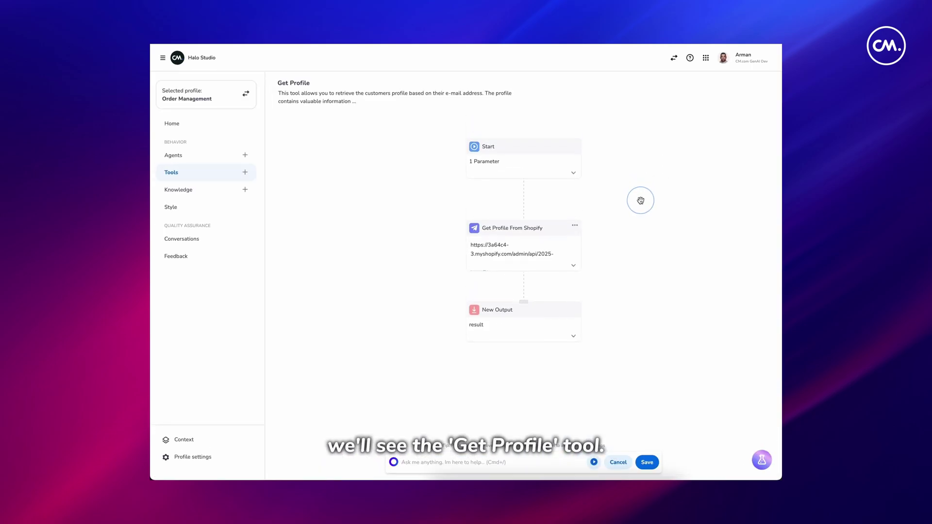
click(304, 93)
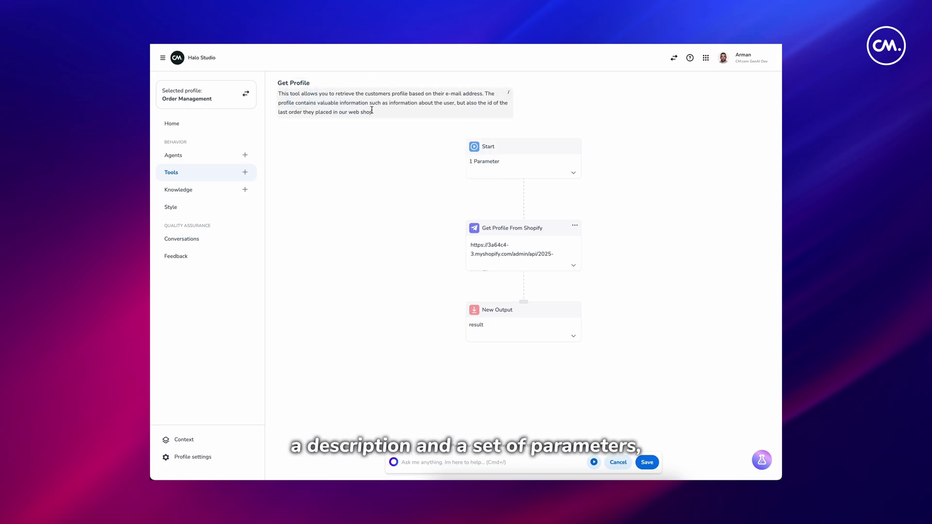
click(416, 235)
click(573, 173)
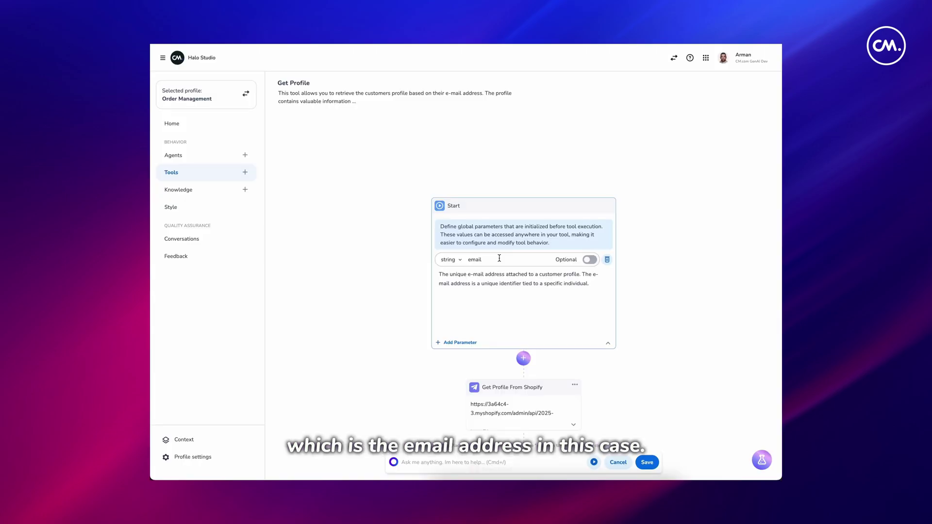
click(608, 343)
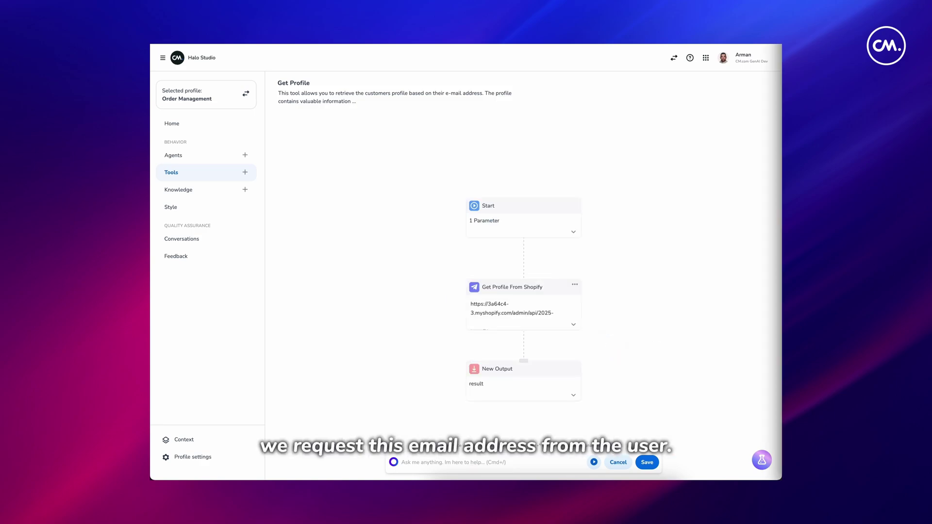
Run and debug the Get Profile tool, supplying the customer's email address as the email parameter
key(super+c)
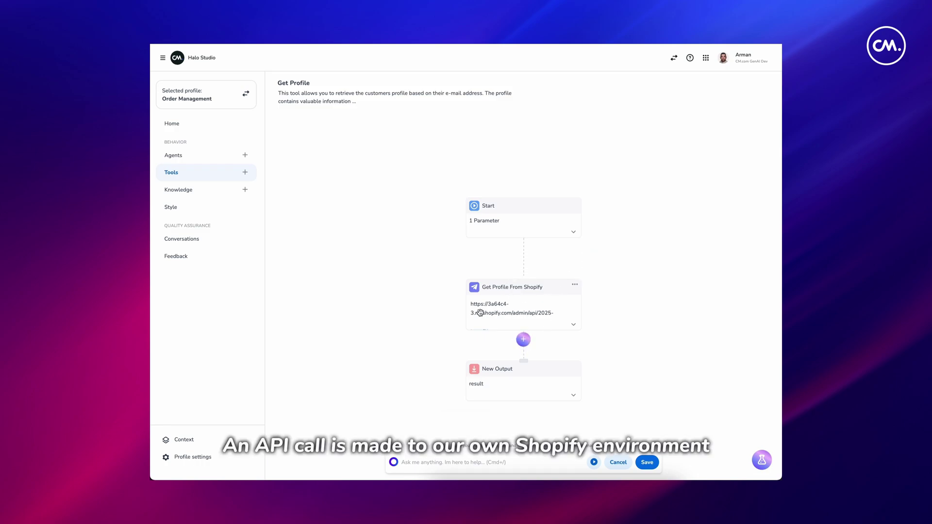
scroll(616, 297, down, 1)
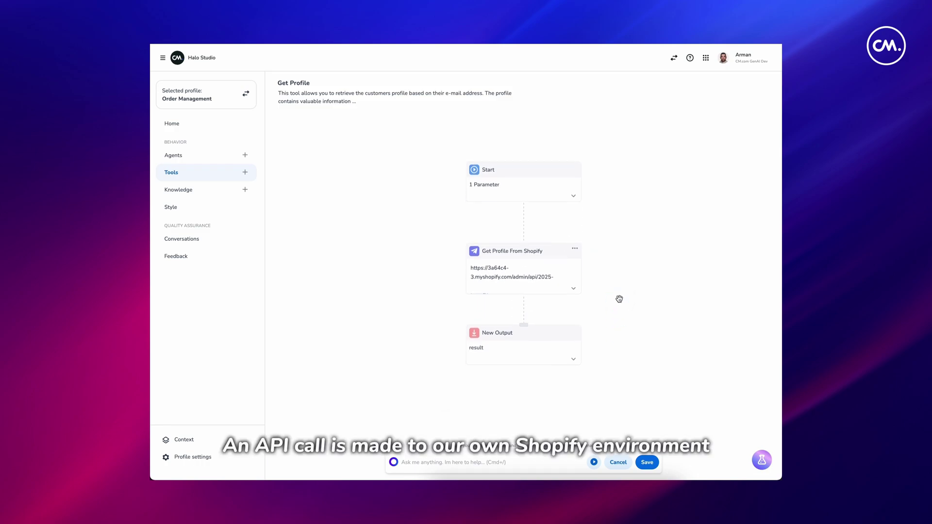
click(594, 463)
click(466, 280)
key(super+v)
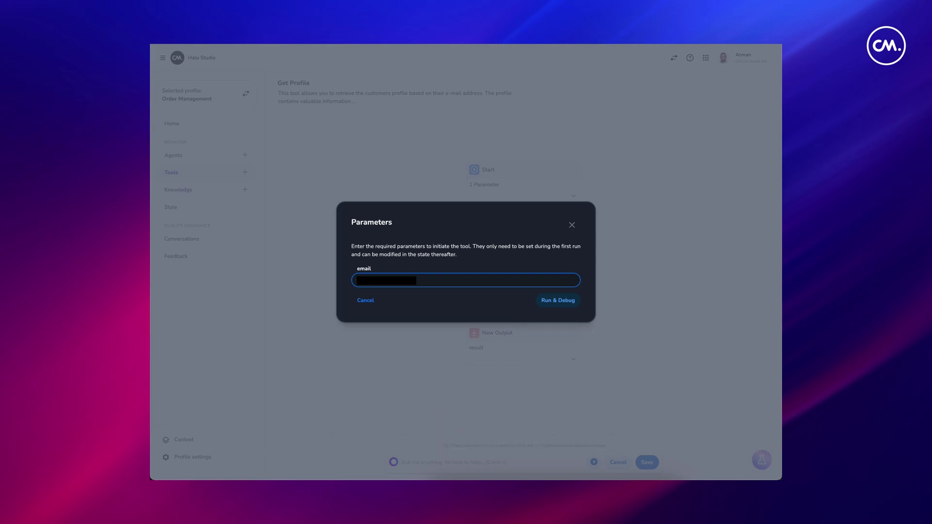
click(571, 302)
scroll(505, 204, up, 3)
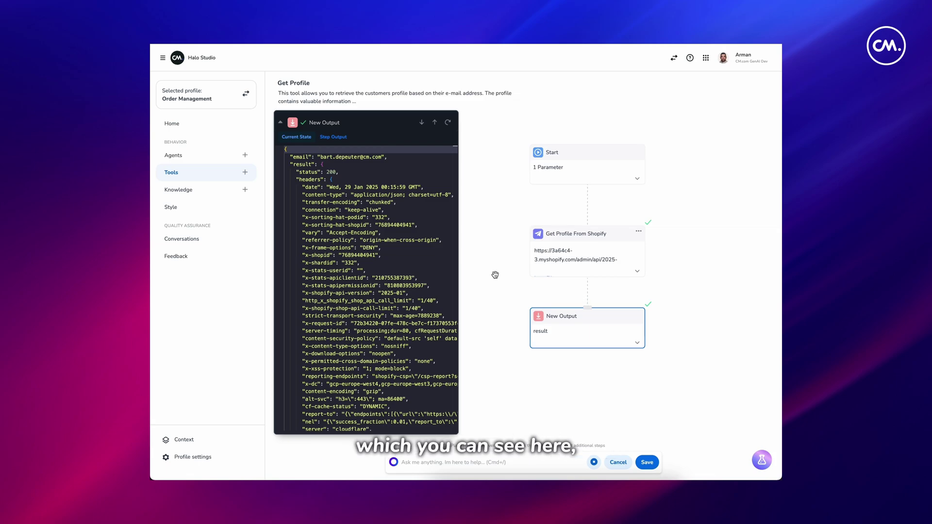
Expand the Get Profile From Shopify request and inspect its URL, headers and JSON body
click(608, 251)
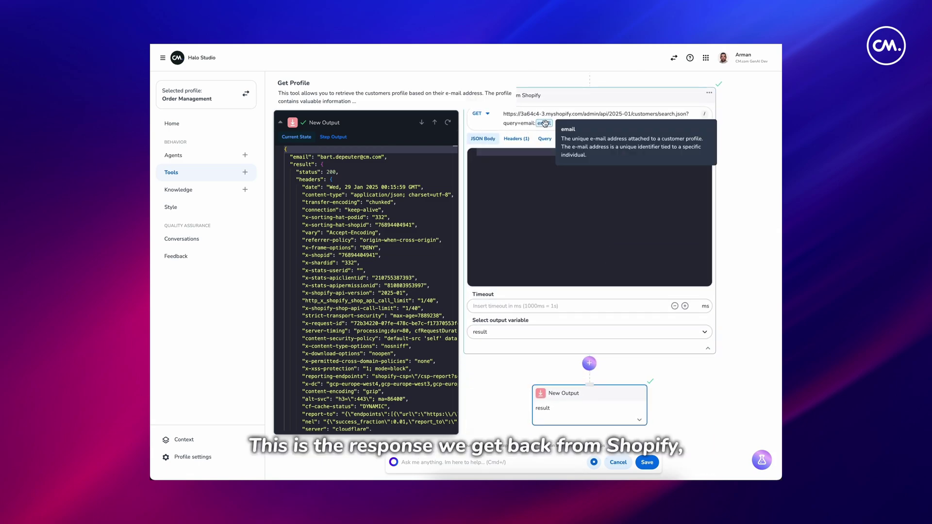
click(516, 139)
click(483, 139)
Inspect the debug output's customer data, collapsing the headers and addresses sections of the result
scroll(363, 294, down, 3)
scroll(363, 294, up, 5)
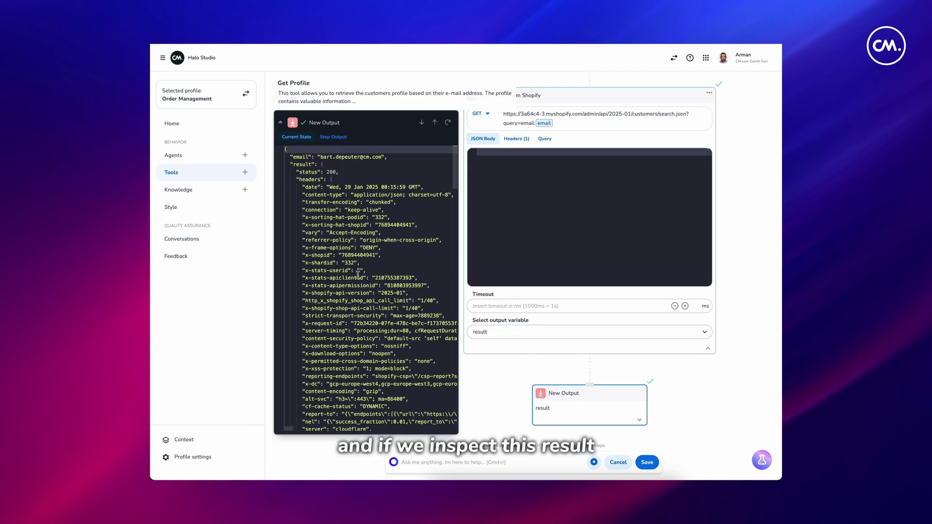
click(280, 180)
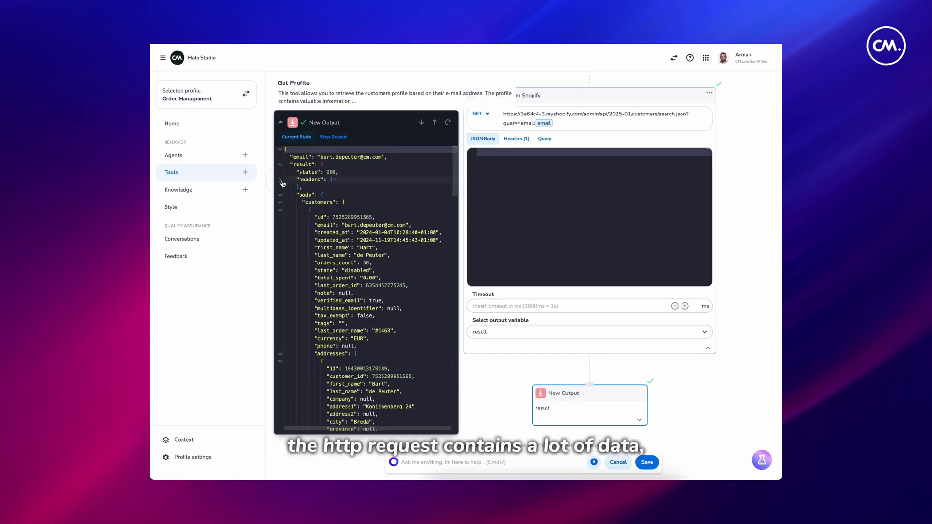
click(280, 209)
click(281, 210)
scroll(341, 318, down, 5)
scroll(286, 350, up, 5)
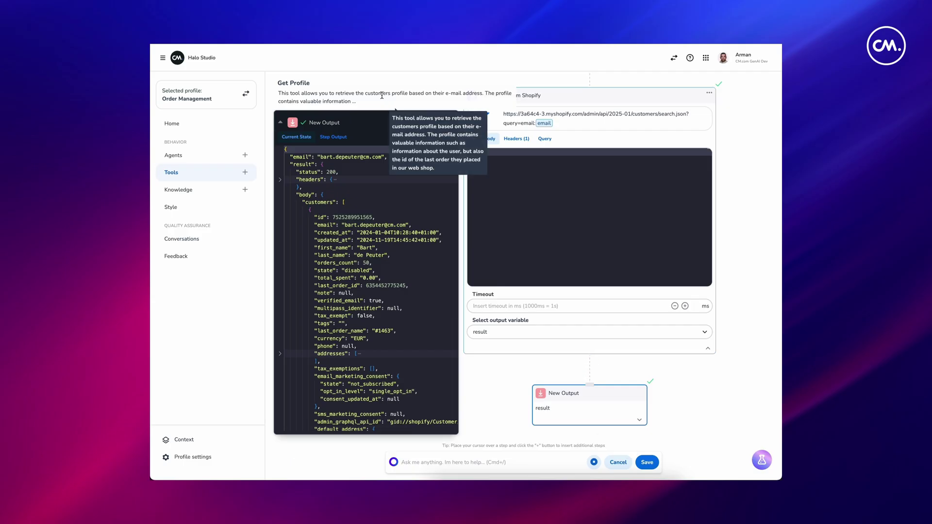
Open the Cancel Order tool from the agent instructions and inspect its order_id parameter and the Cancel Order In Shopify request
key(super+1)
mouse_move(334, 187)
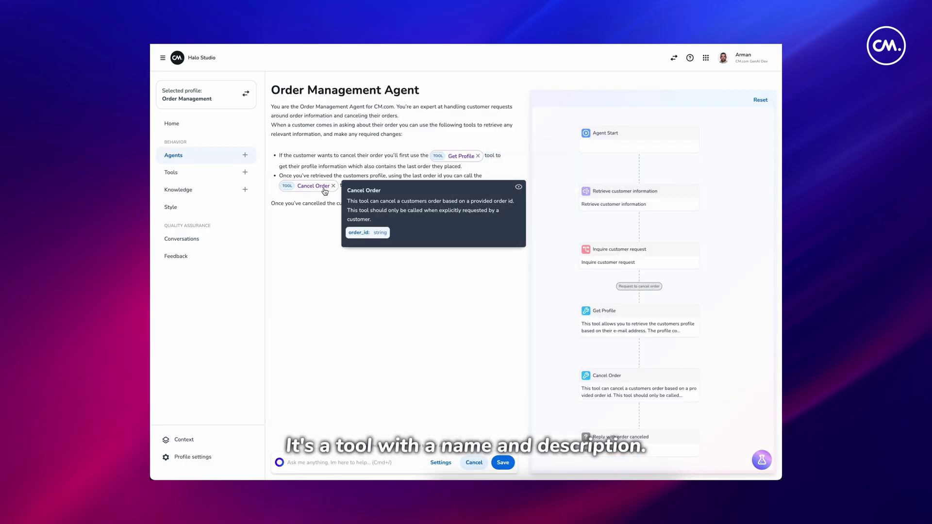
click(481, 219)
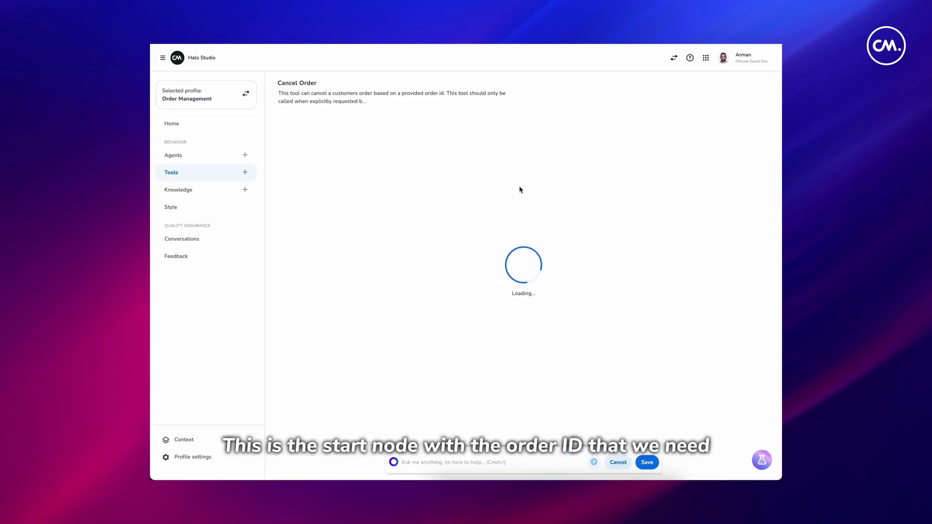
click(515, 136)
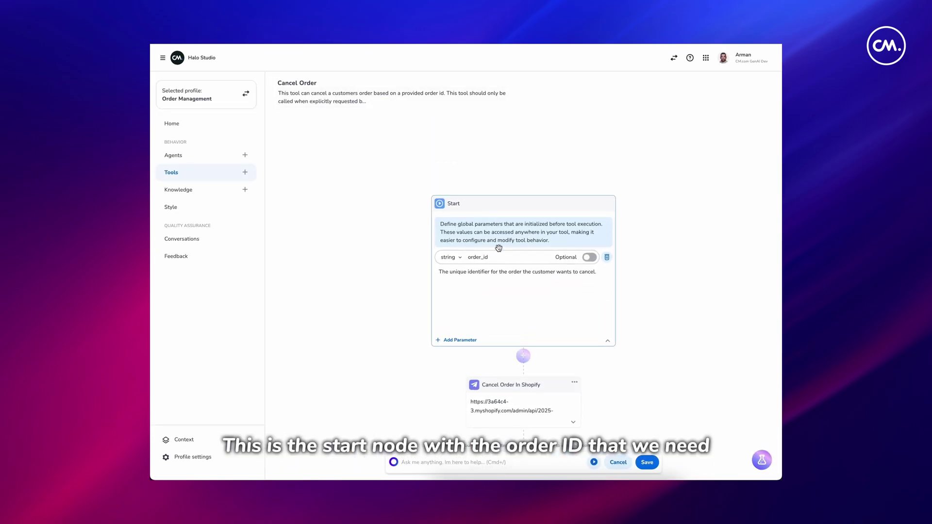
drag(373, 363, 373, 315)
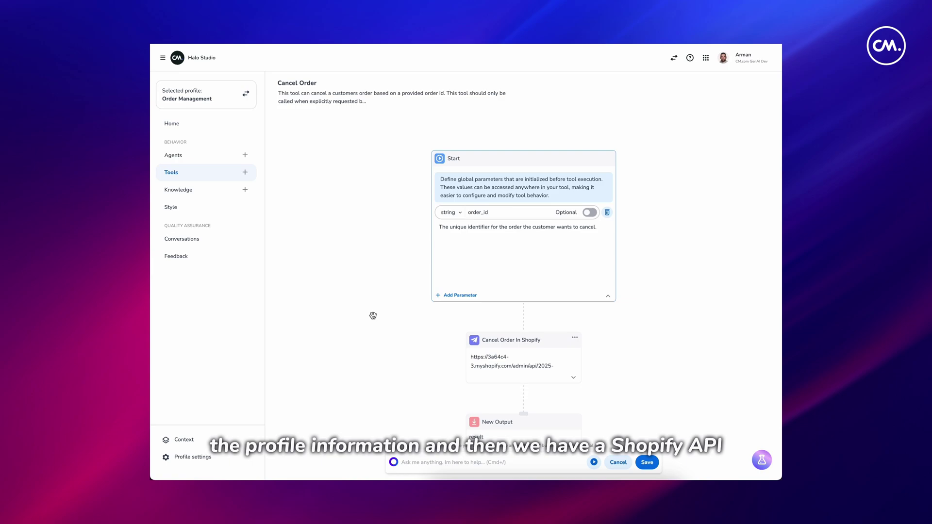
click(539, 368)
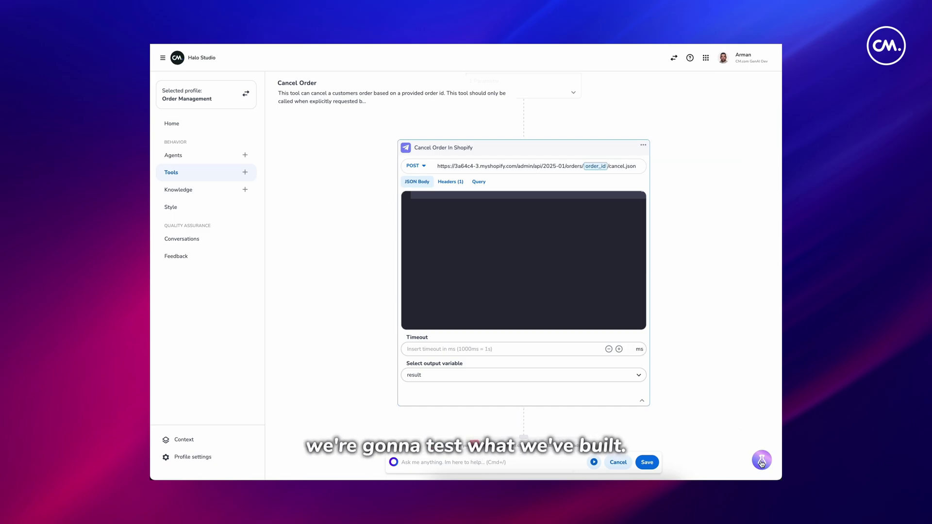
Return to the Order Management Agent and send "I want to cancel my order" in its Test center chat
key(super+1)
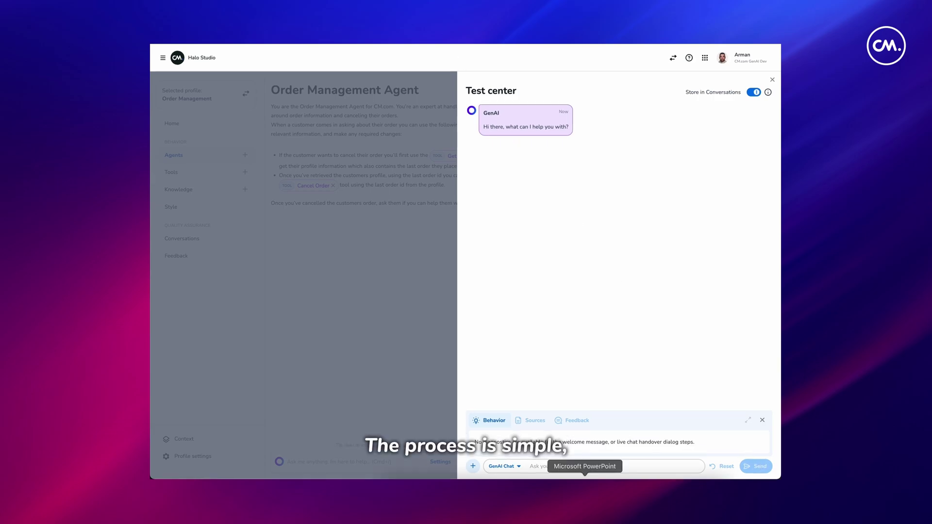
click(578, 467)
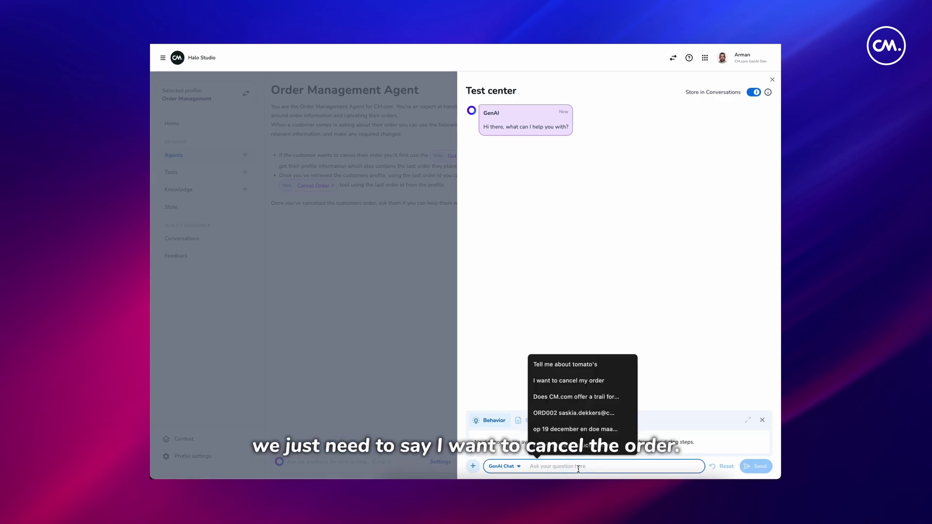
text(I want to)
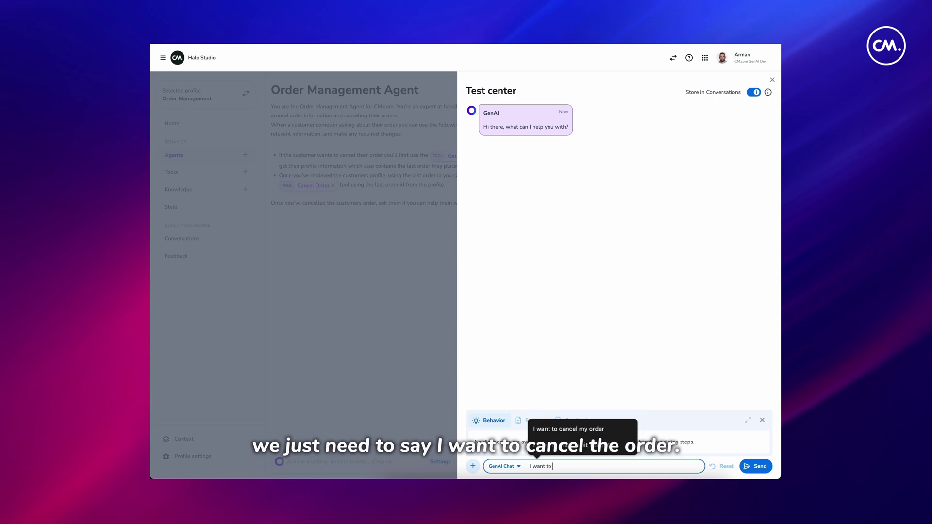
text( cancel my order)
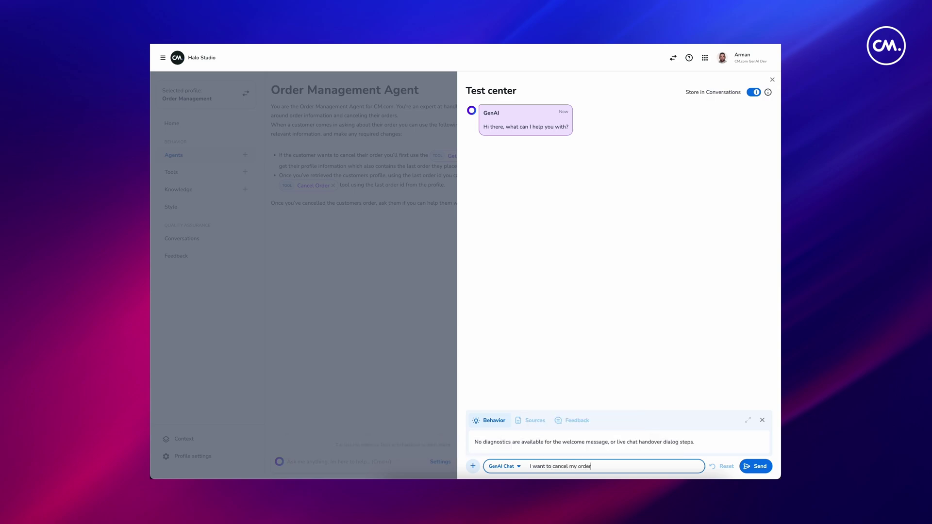
key(Return)
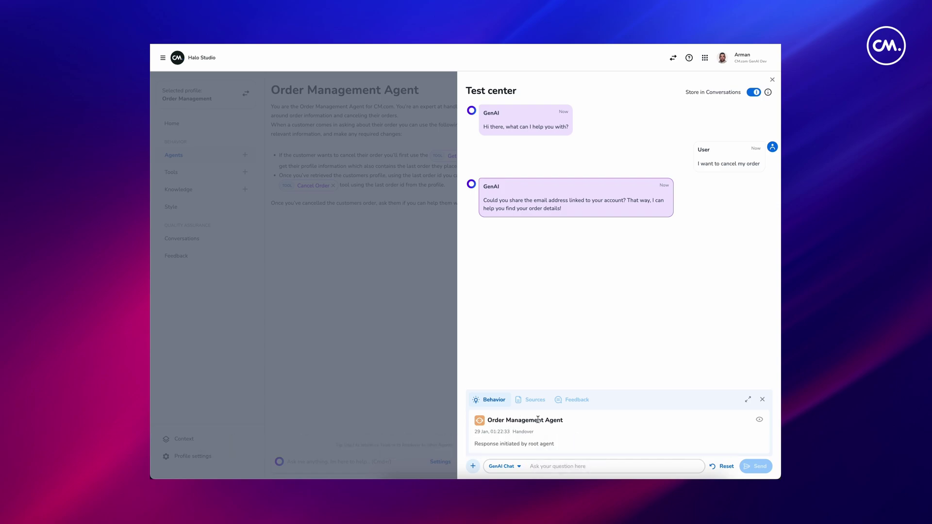
Answer the agent's question in the test chat with the customer's email address
click(545, 463)
text(bart.d)
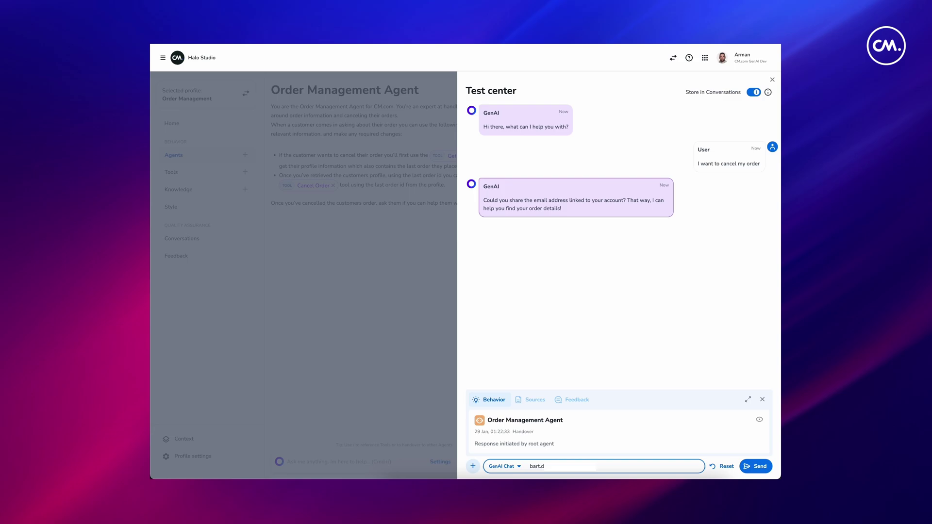
key(Return)
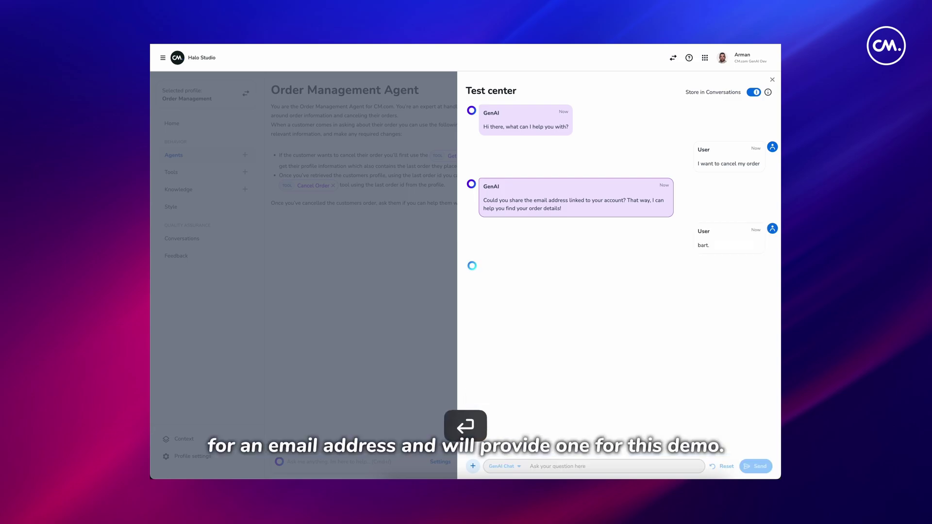